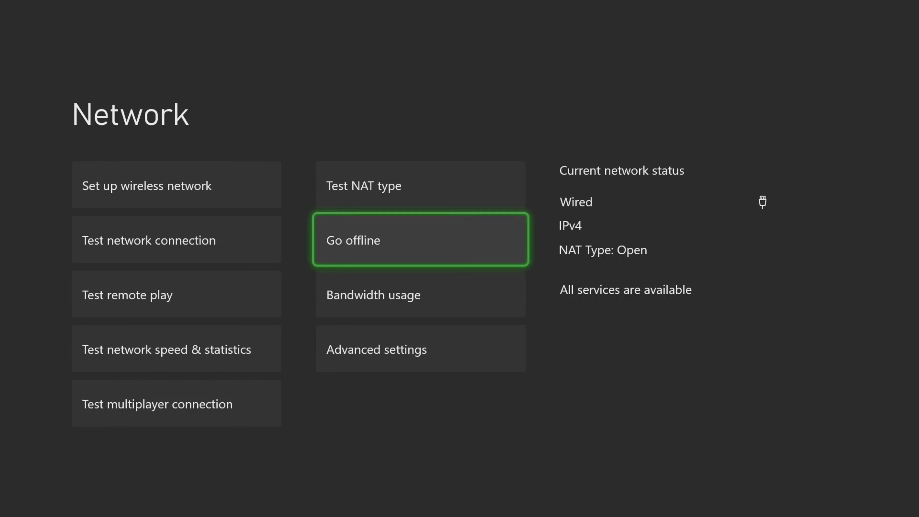
key(Down)
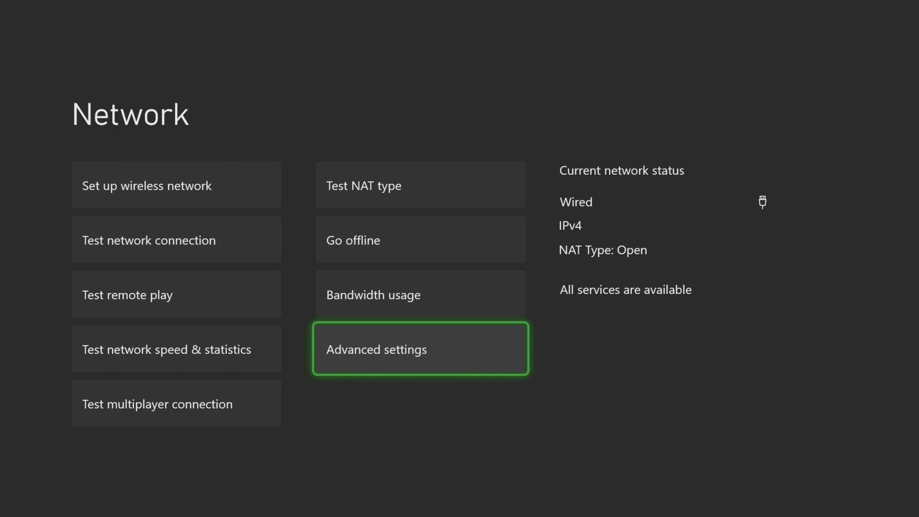
Open Advanced settings, then the IP settings page offering Automatic or Manual addressing.
key(Return)
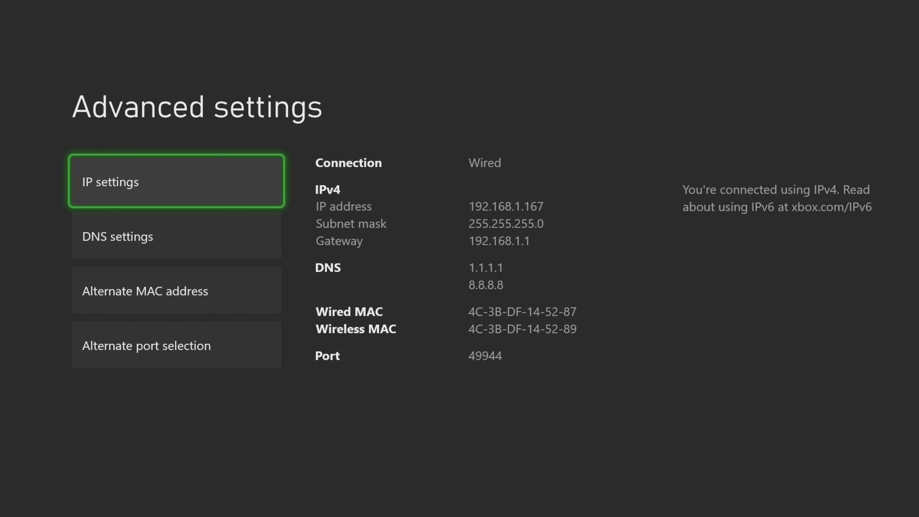
key(Return)
Choose Manual IPv4 configuration to begin entering a static address.
key(Down)
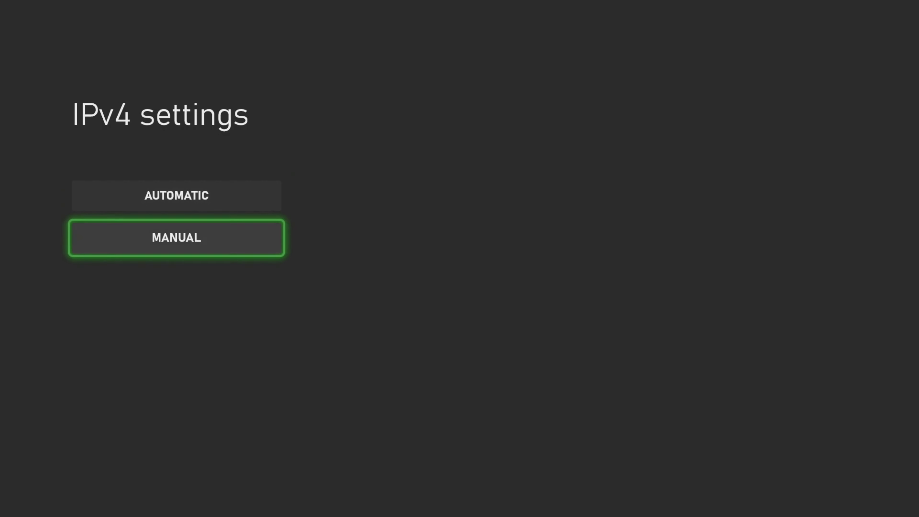
key(Return)
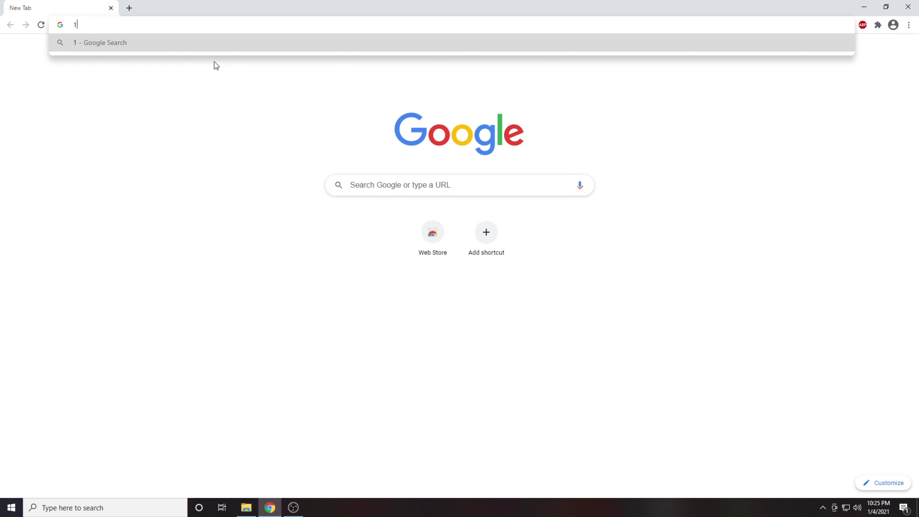
Load 192.168.1.1 in Chrome and proceed past the certificate warning to the router login.
text(92)
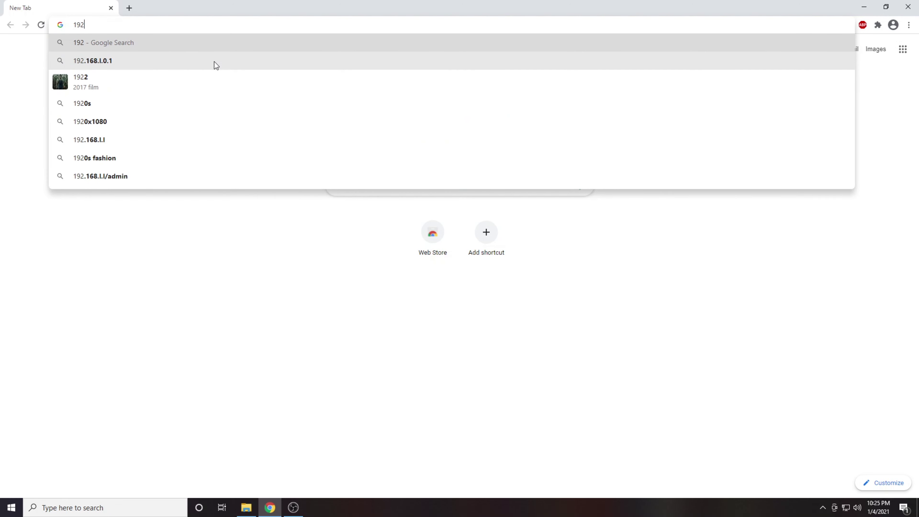
text(.16)
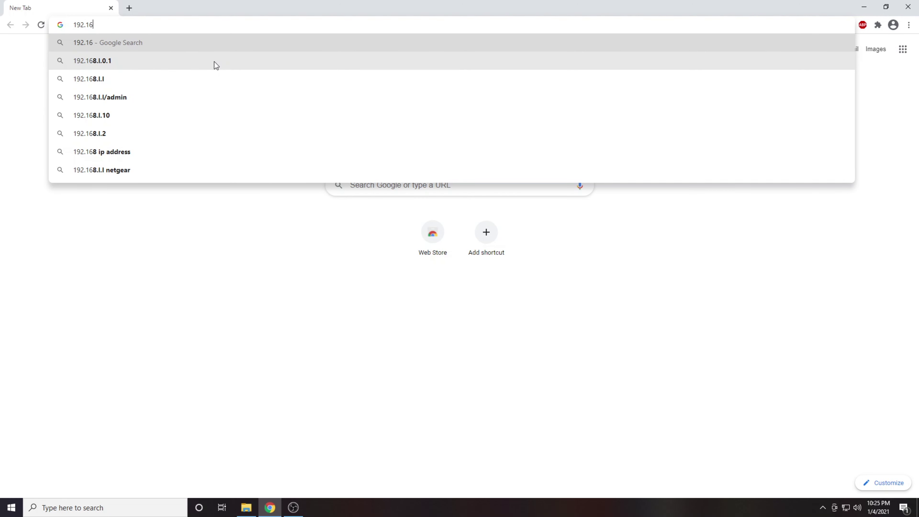
text(8.1.1)
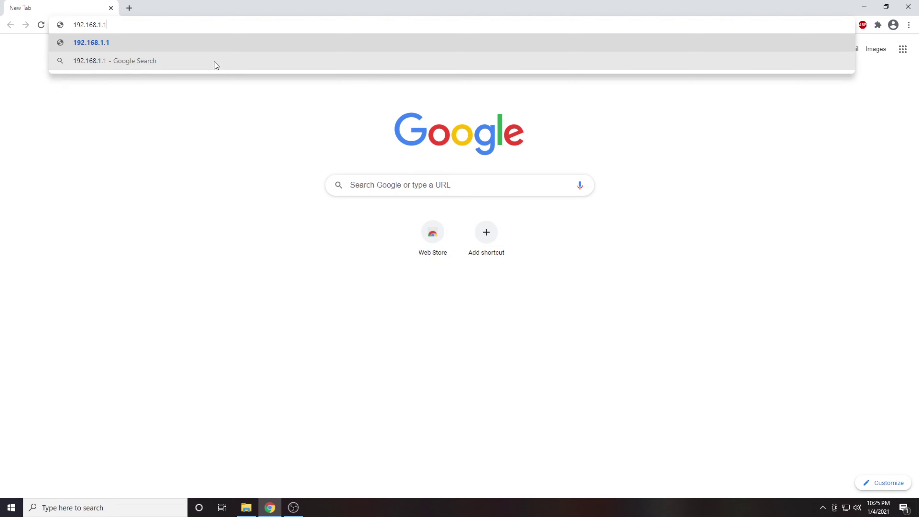
key(Return)
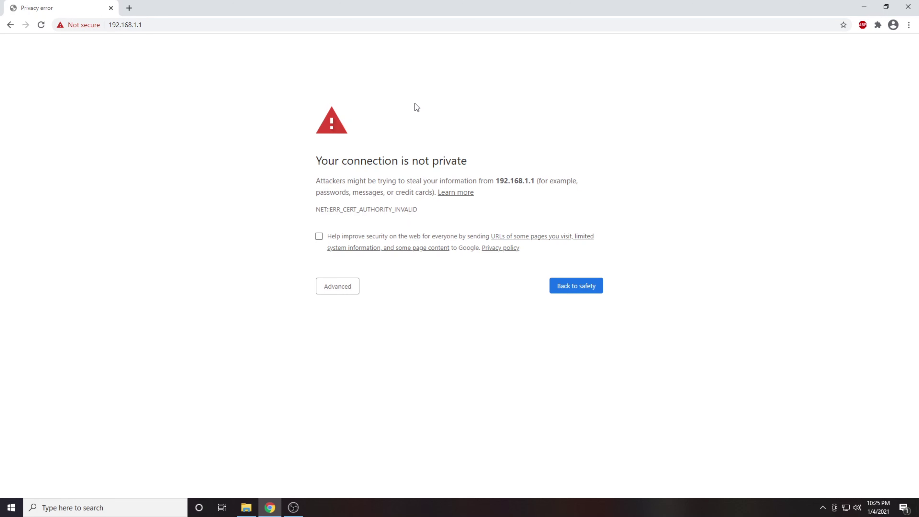
click(332, 291)
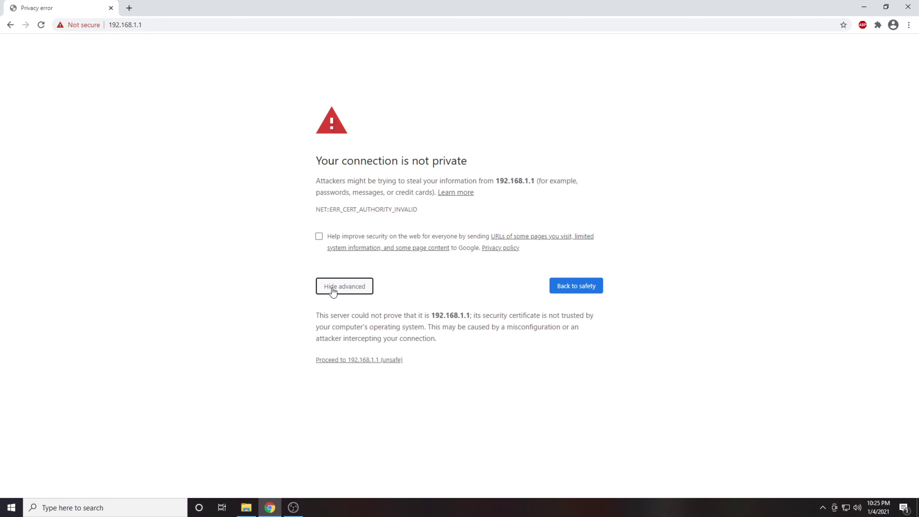
click(329, 360)
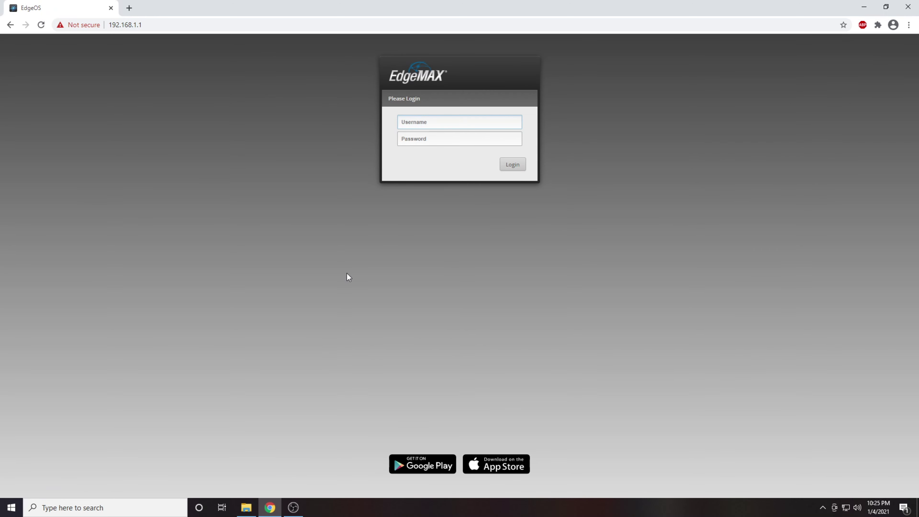
Enter the router account's username and password on the EdgeMAX login page.
text(zharp1)
click(425, 141)
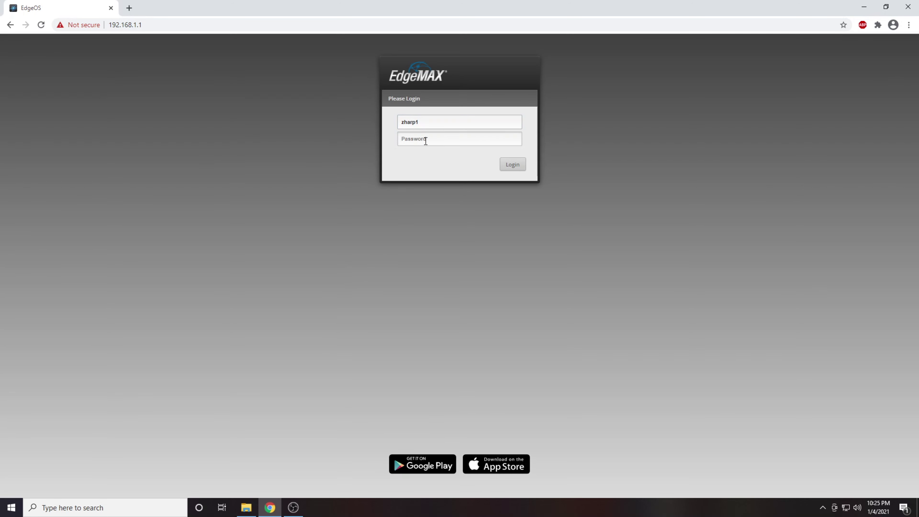
text(•••••••••)
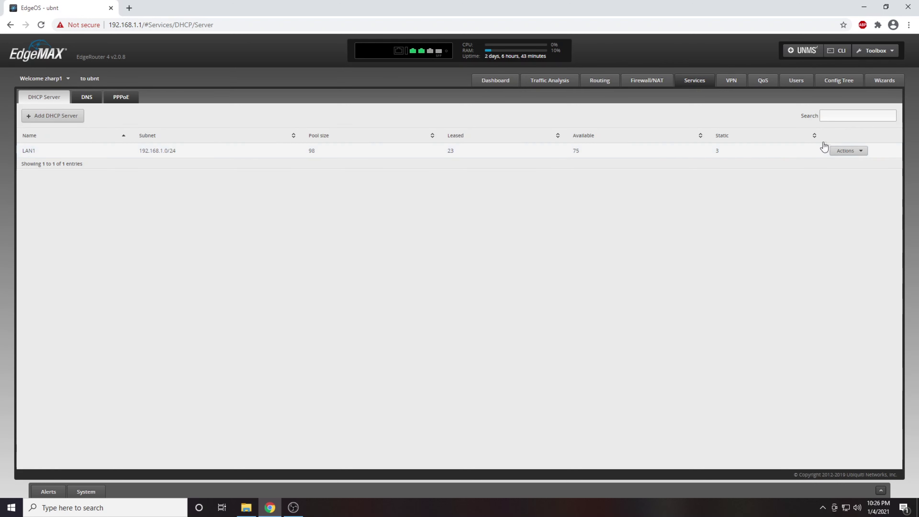
View the LAN1 DHCP server details to check its range, router and DNS servers.
click(846, 151)
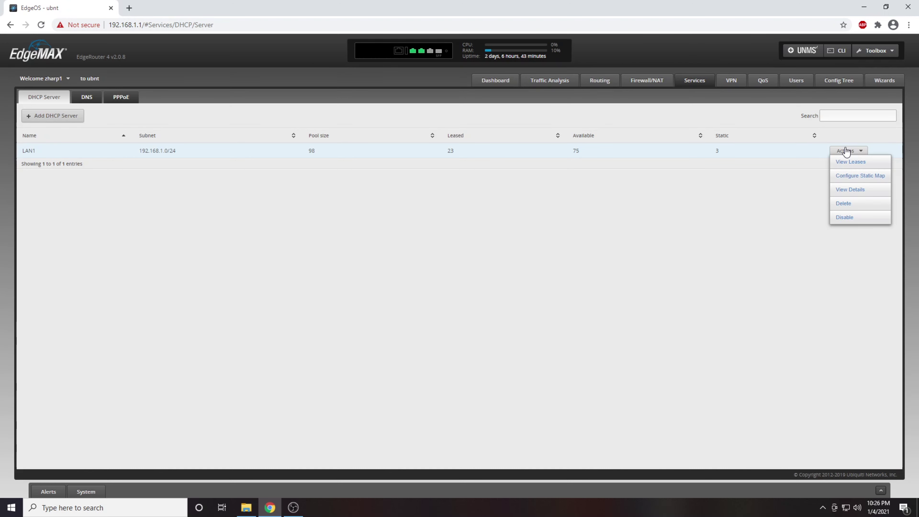
click(860, 189)
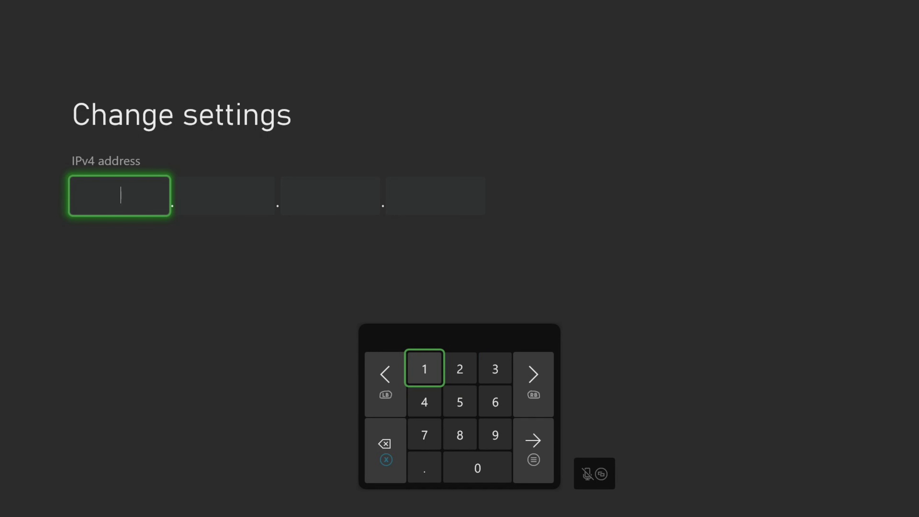
Finish the IPv4 address as 192.168.1.20 and confirm it.
key(Left)
key(Left)
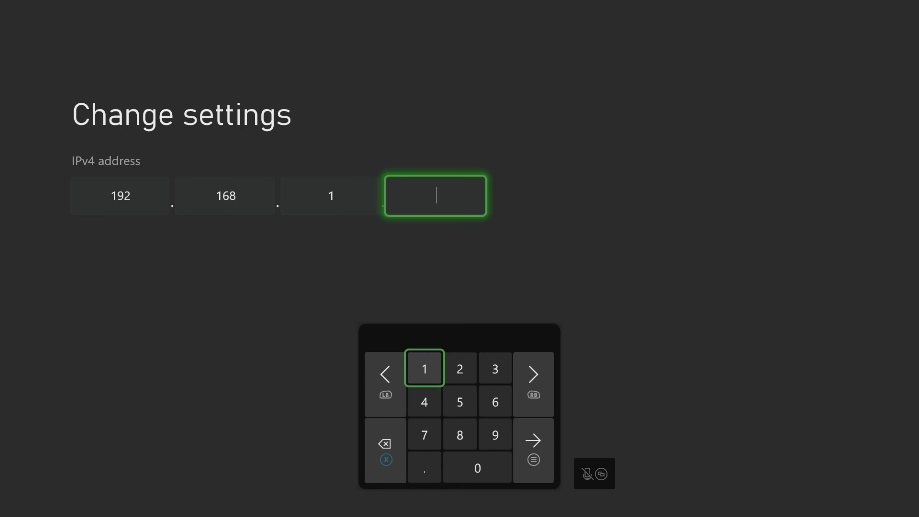
key(Right)
text(2)
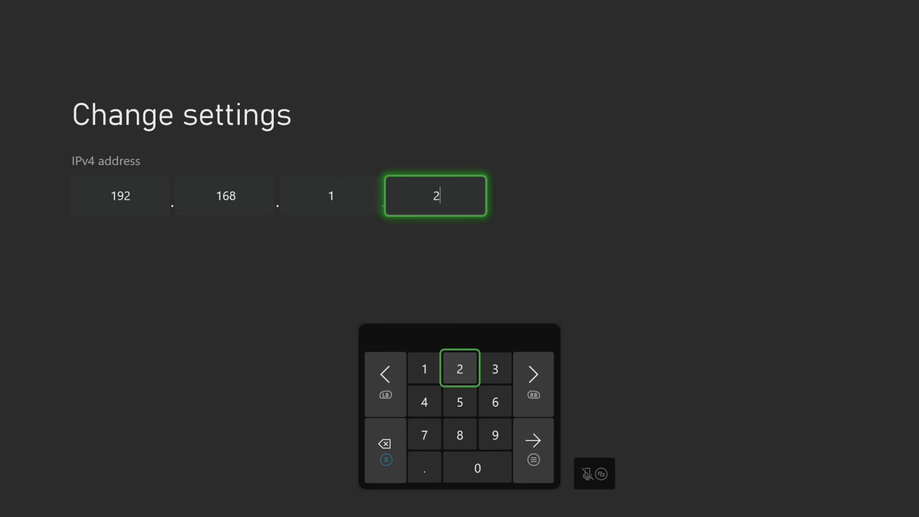
key(Down)
key(Down)
key(Down)
text(0)
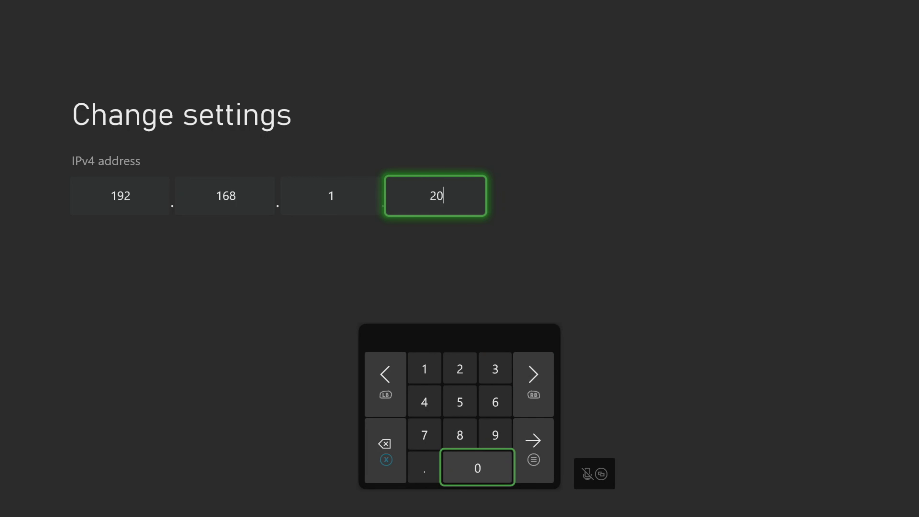
key(Right)
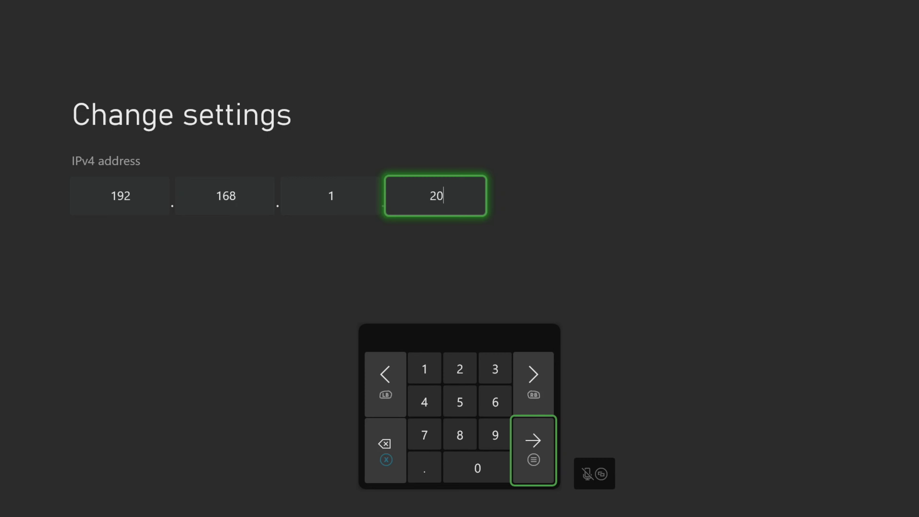
key(Return)
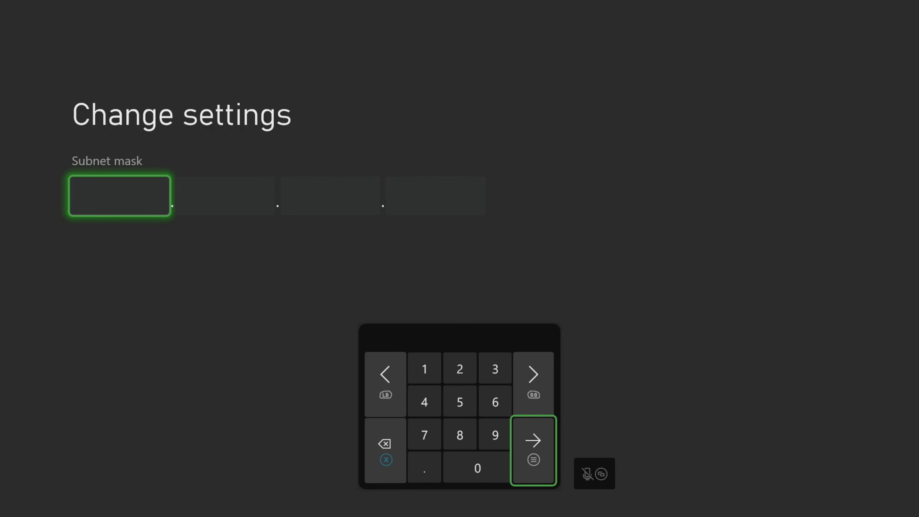
Enter 255 in the first subnet mask part.
key(Left)
key(Left)
key(Up)
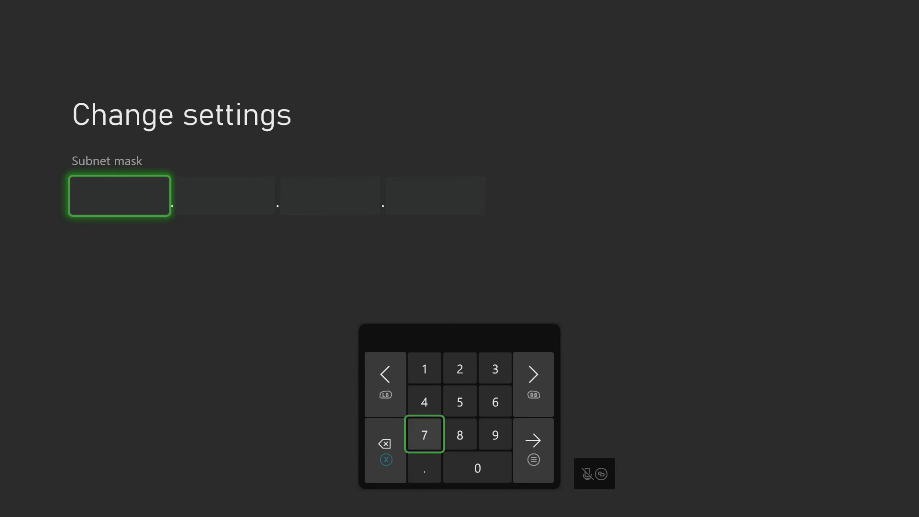
key(Up)
key(Up)
key(Right)
key(Return)
key(Down)
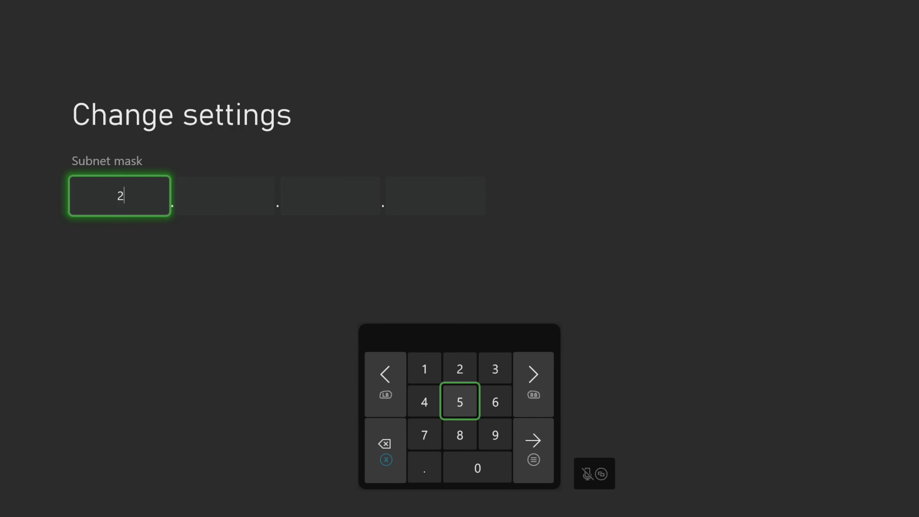
key(Return)
key(Return)
key(Right)
key(Right)
key(Return)
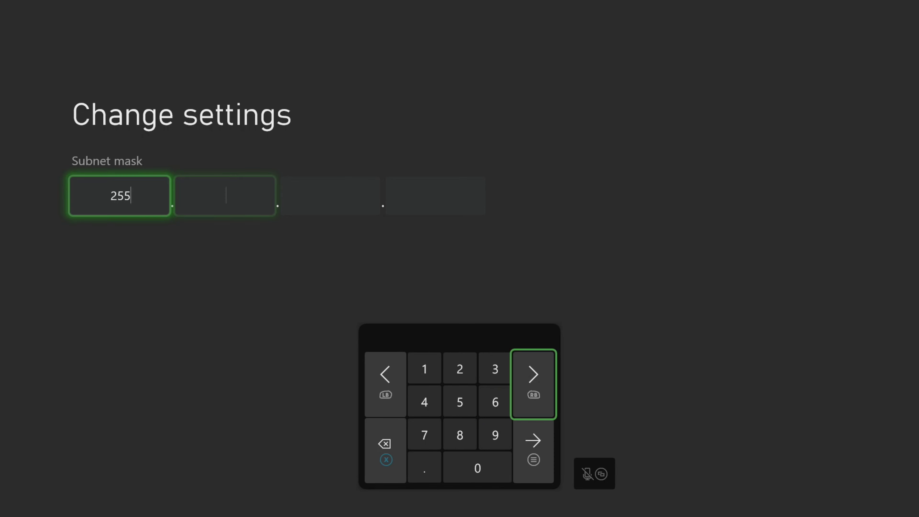
key(Left)
key(Up)
key(Left)
Enter 255 in the second and third subnet mask parts.
key(Return)
key(Down)
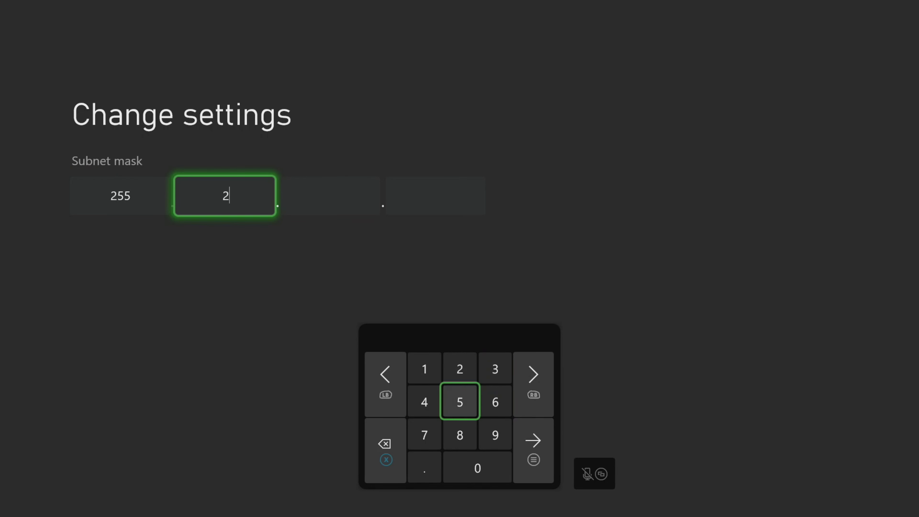
key(Return)
key(Return)
key(Right)
key(Right)
key(Return)
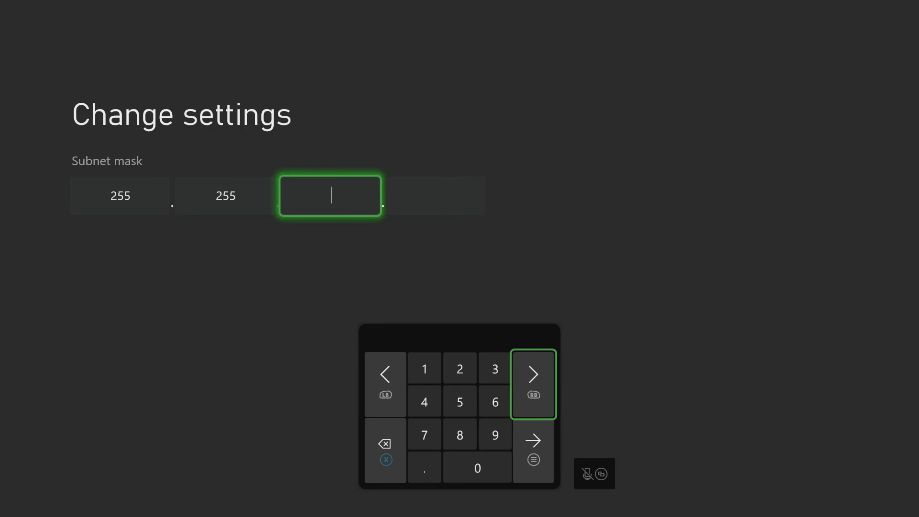
key(Left)
key(Left)
key(Up)
key(Return)
key(Down)
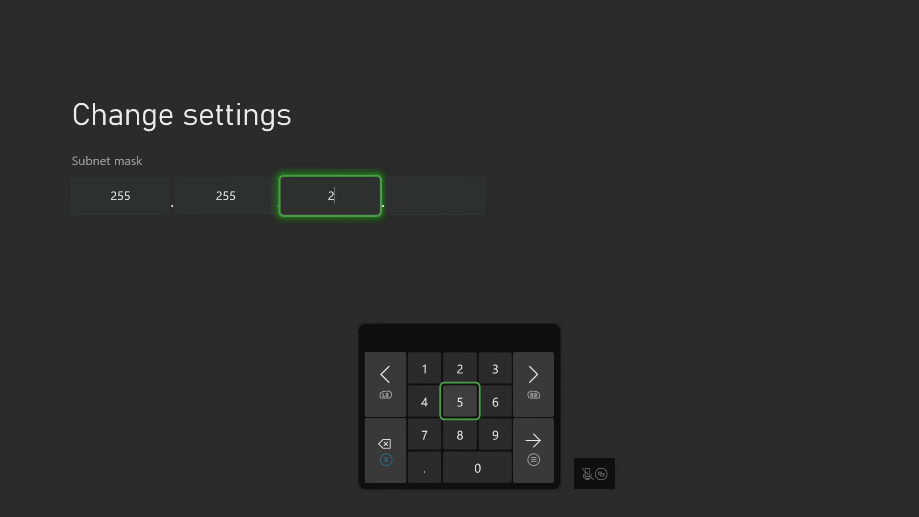
key(Return)
key(Return)
key(Right)
key(Right)
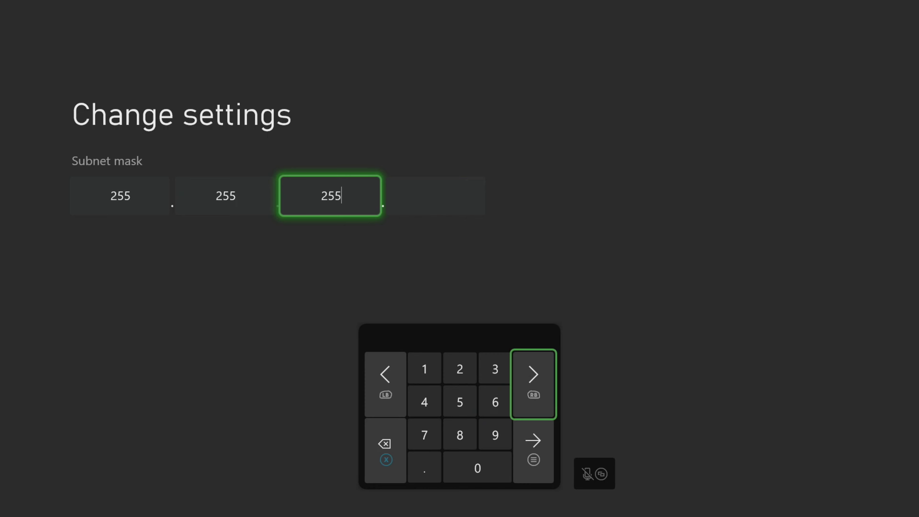
key(Return)
key(Down)
key(Left)
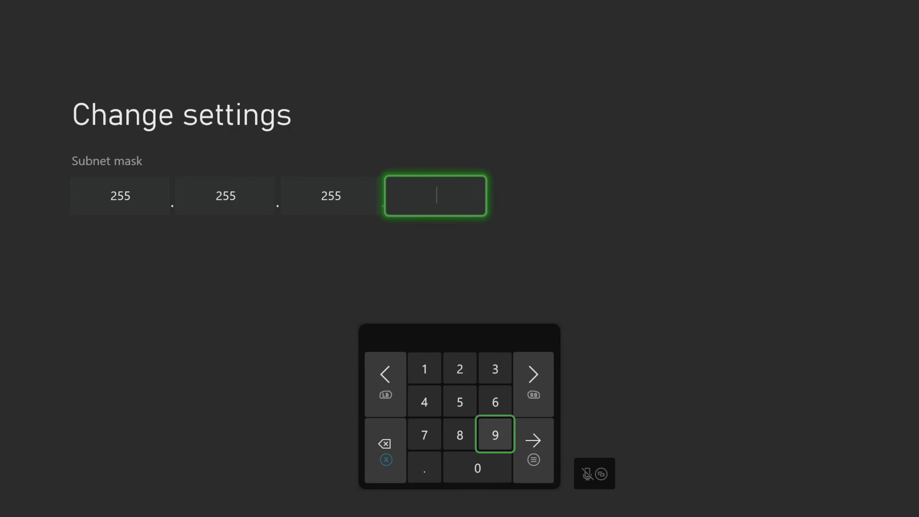
key(Down)
Enter 0 in the last part and confirm subnet mask 255.255.255.0.
text(0)
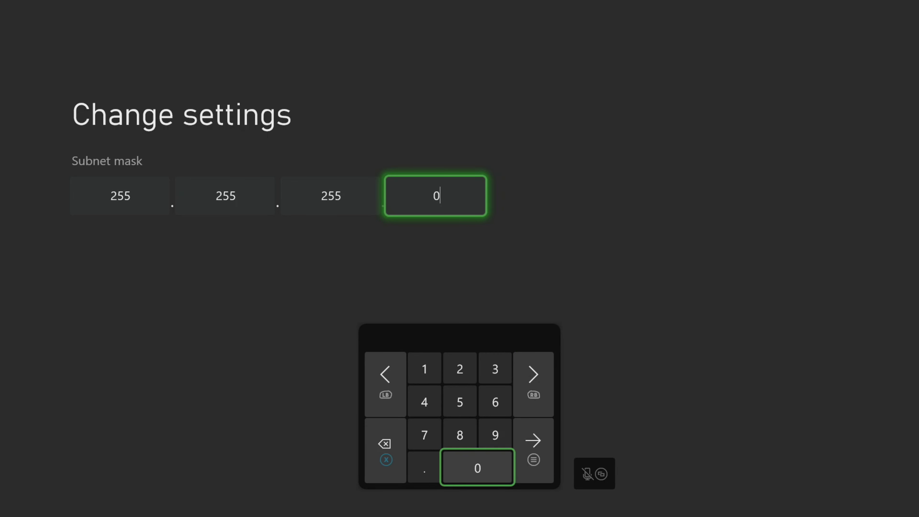
key(Right)
key(Return)
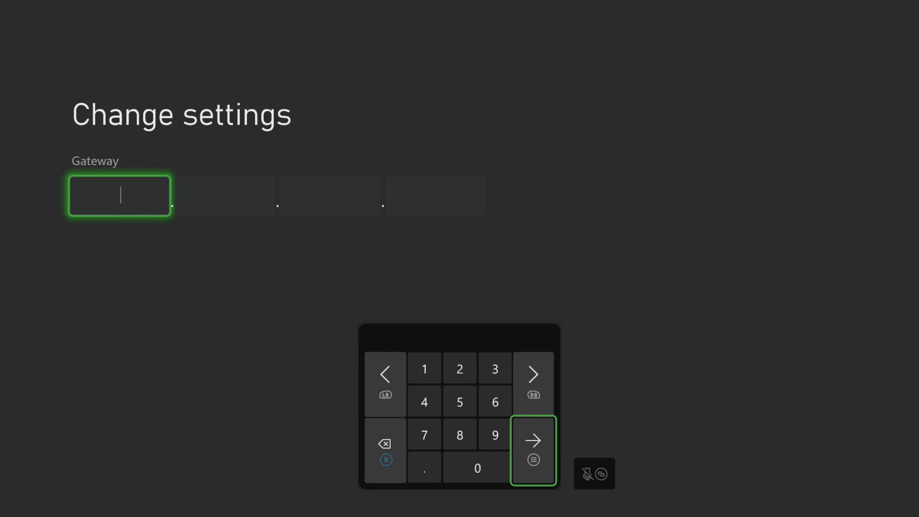
Enter 192 in the first gateway part.
key(Left)
key(Left)
key(Up)
key(Up)
key(Up)
text(1)
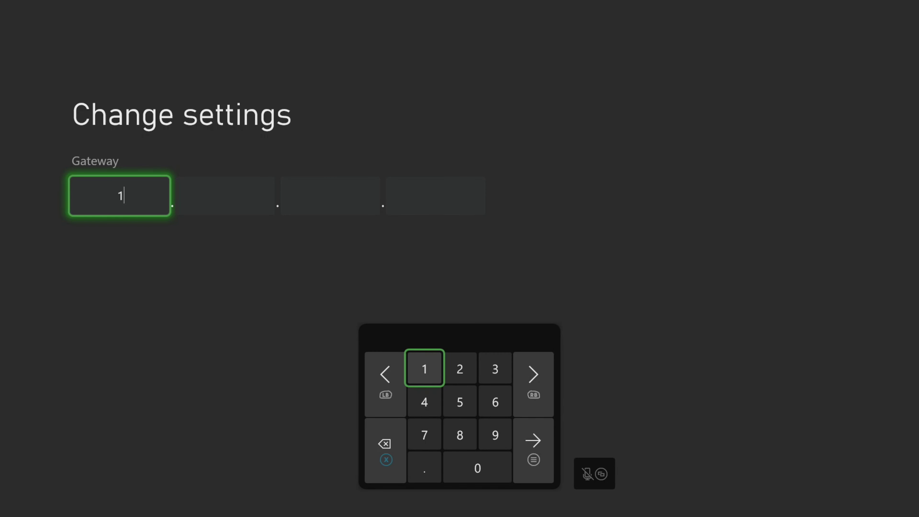
key(Right)
key(Right)
key(Down)
key(Down)
text(9)
key(Left)
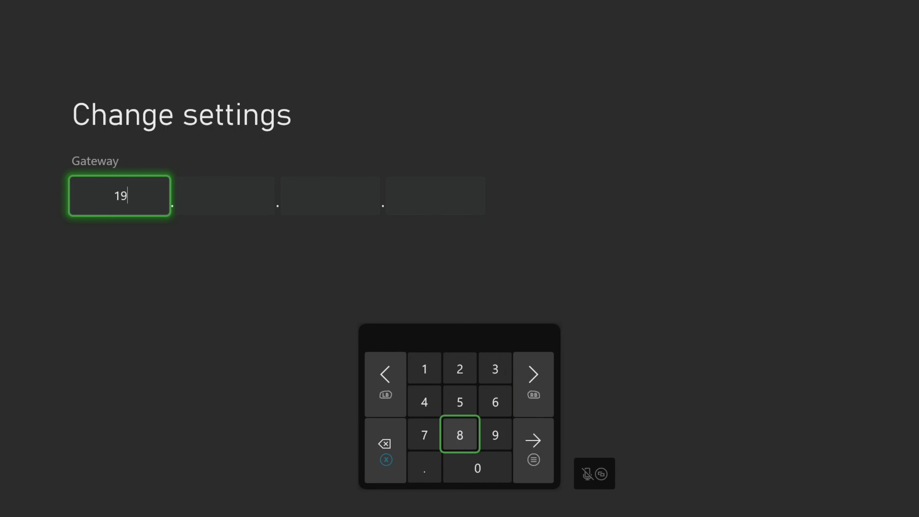
key(Up)
key(Up)
text(2)
key(Right)
key(Right)
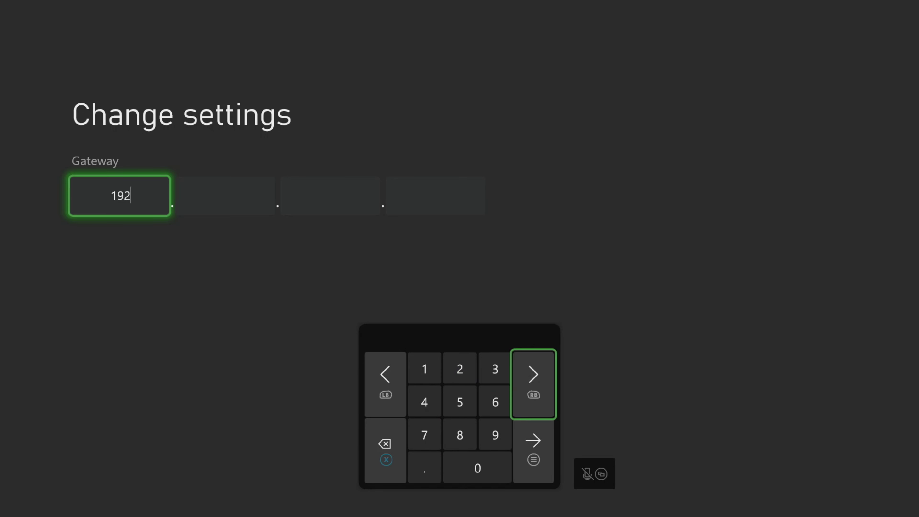
key(Return)
Enter 168 in the second gateway part.
key(Left)
key(Left)
key(Left)
text(1)
key(Right)
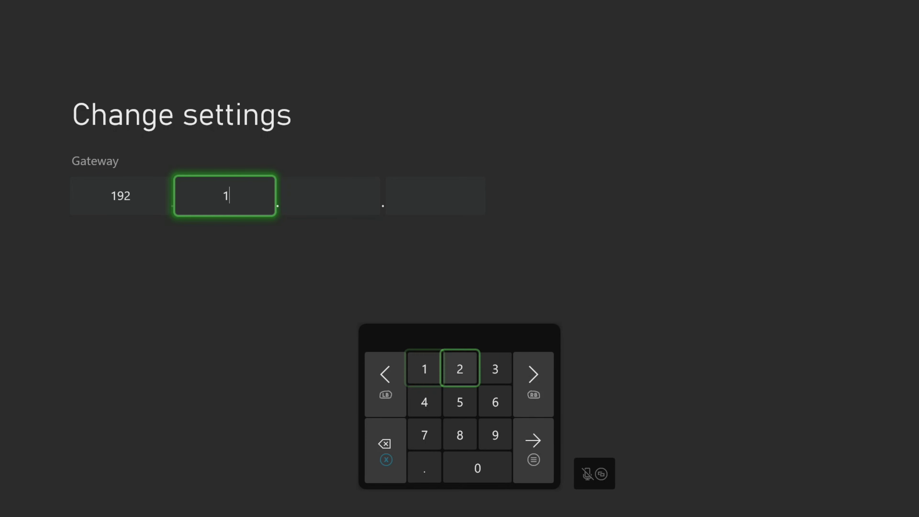
key(Right)
key(Down)
text(6)
key(Left)
key(Down)
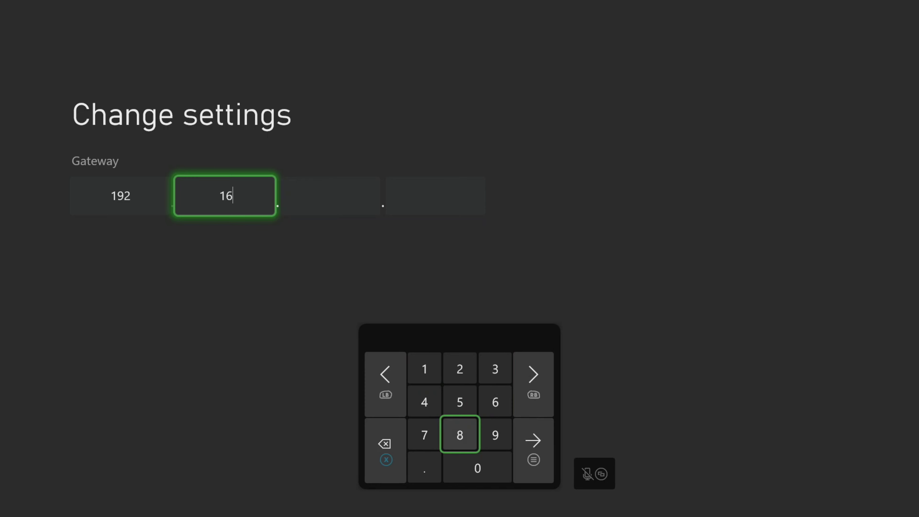
text(8)
key(Right)
key(Up)
key(Right)
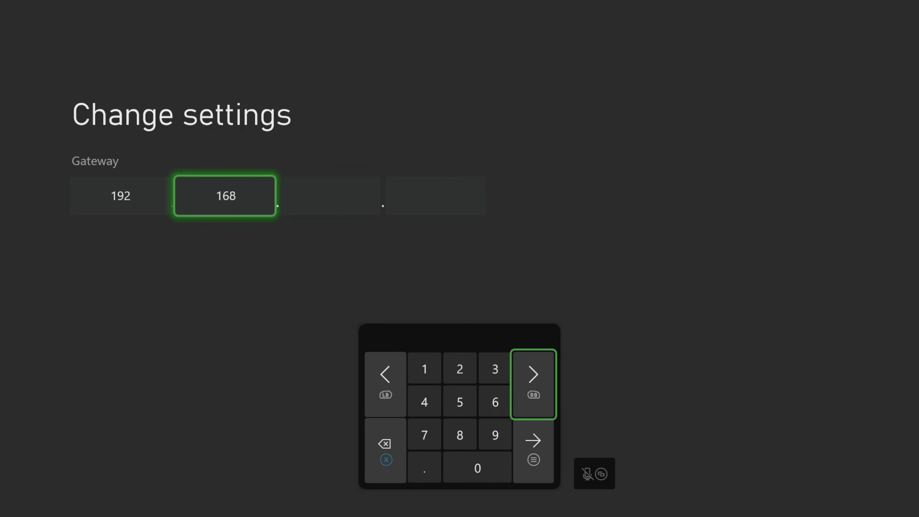
key(Return)
Enter 1 and 1 in the last gateway parts and confirm gateway 192.168.1.1.
key(Left)
key(Left)
key(Left)
key(Up)
text(1)
key(Right)
key(Right)
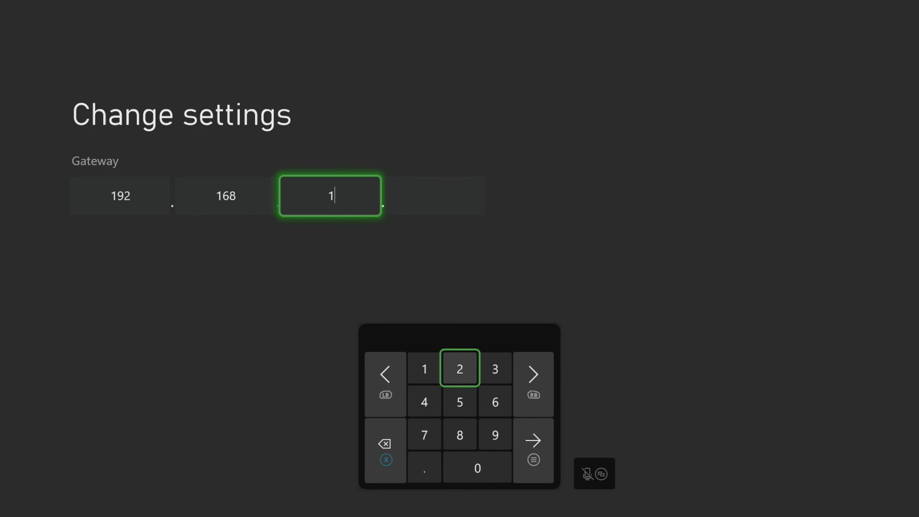
key(Right)
key(Return)
key(Left)
key(Left)
key(Left)
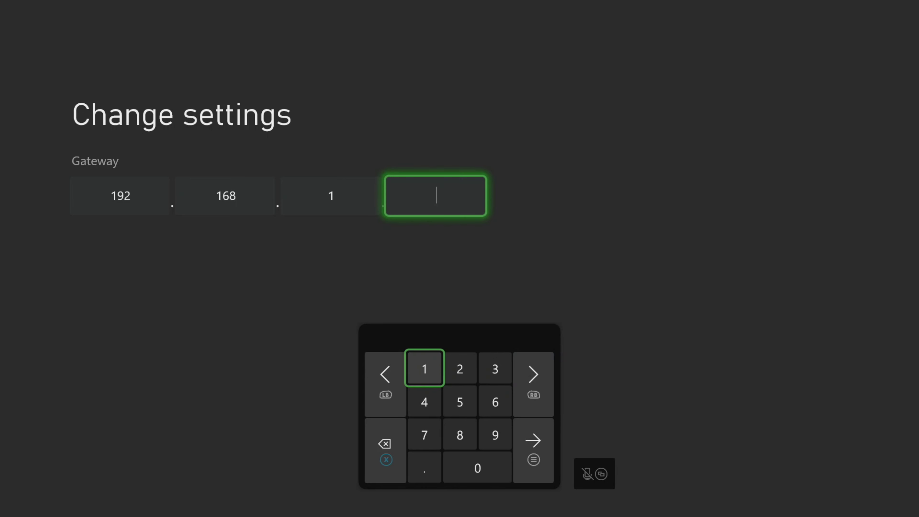
text(1)
key(Right)
key(Right)
key(Right)
key(Down)
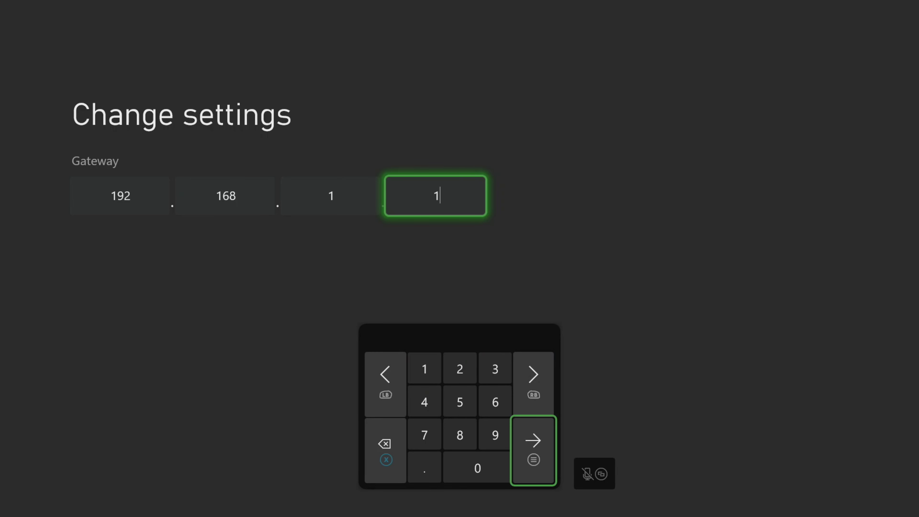
key(Return)
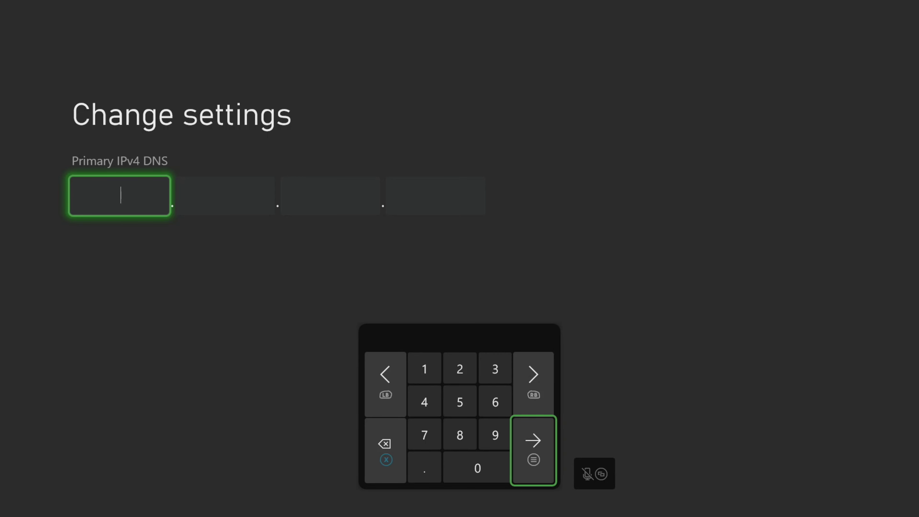
Enter 8 in the first two primary IPv4 DNS parts.
key(Left)
key(Left)
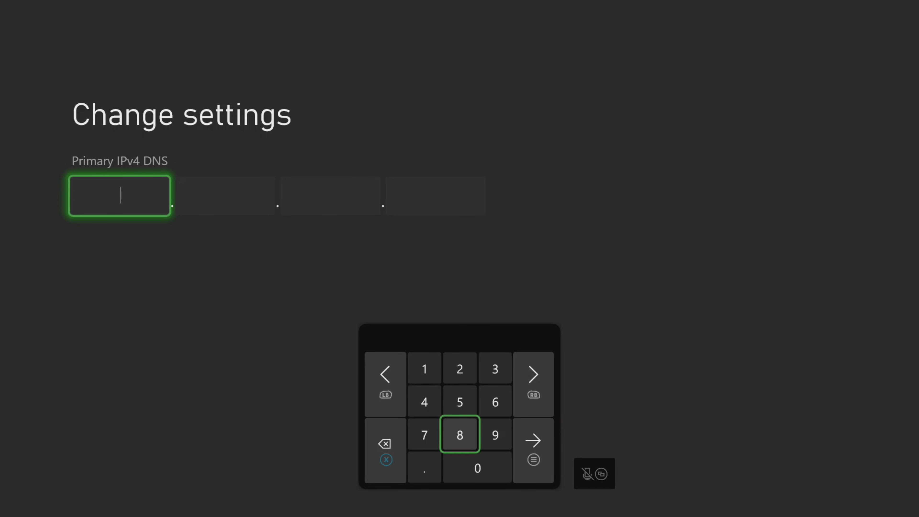
text(8)
key(Up)
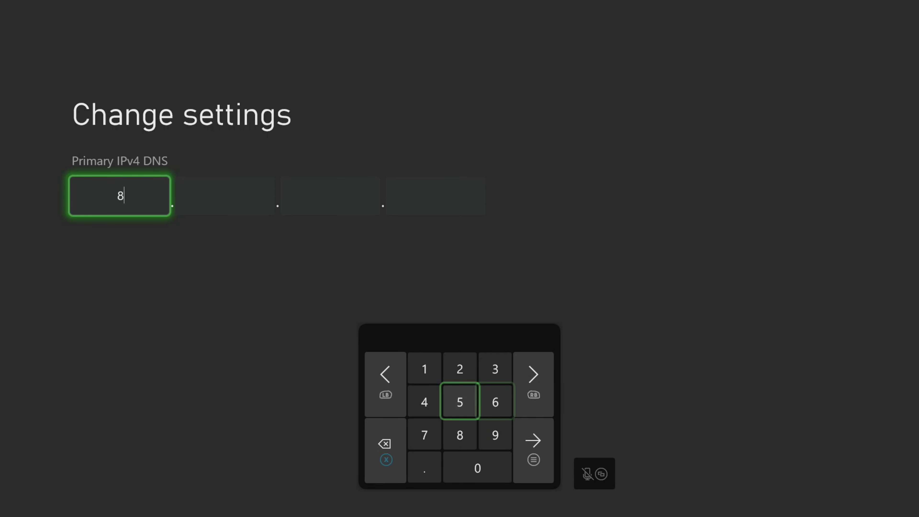
key(Right)
key(Right)
key(Return)
key(Down)
key(Left)
key(Left)
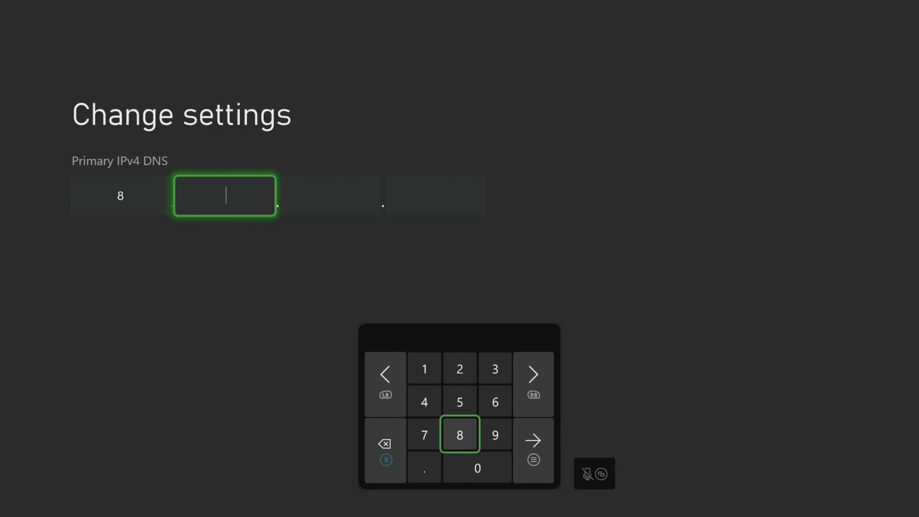
text(8)
key(Right)
Enter 8 in the third and fourth primary DNS parts, completing 8.8.8.8.
key(Right)
key(Up)
key(Return)
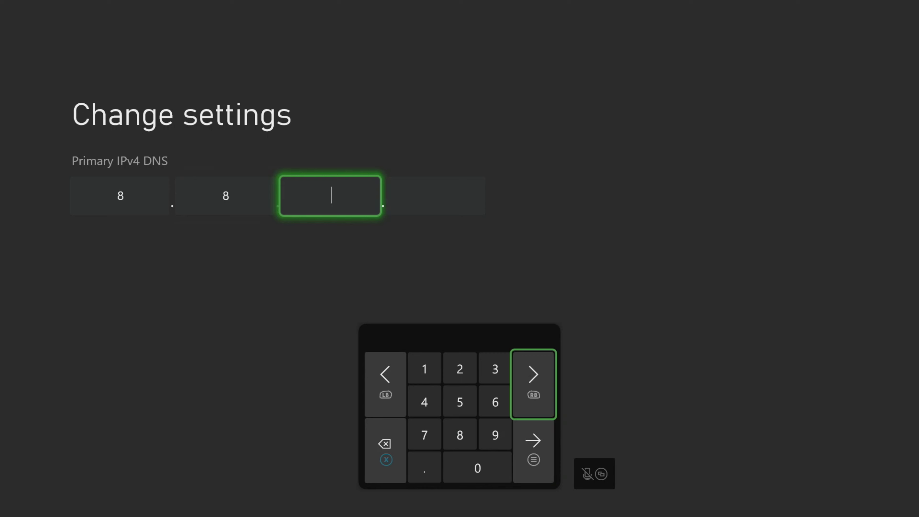
key(Left)
key(Down)
key(Left)
text(8)
key(Right)
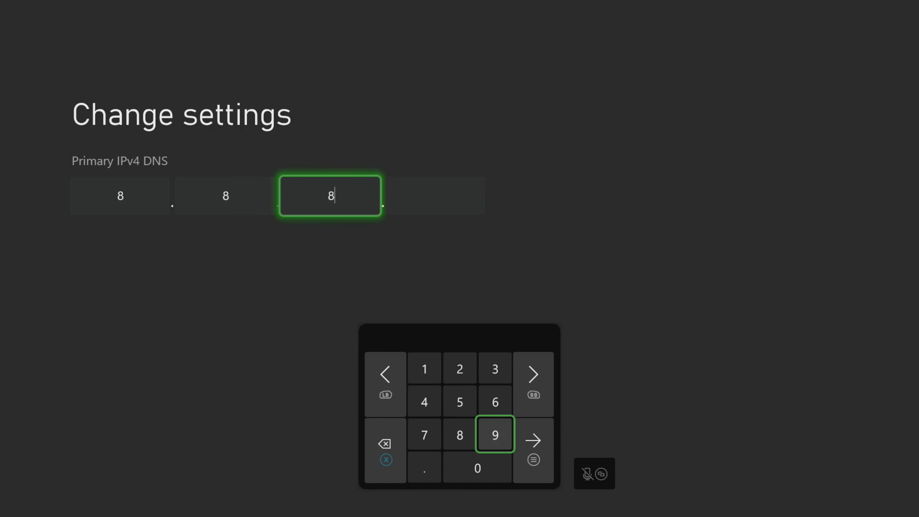
key(Right)
key(Up)
key(Return)
key(Left)
key(Left)
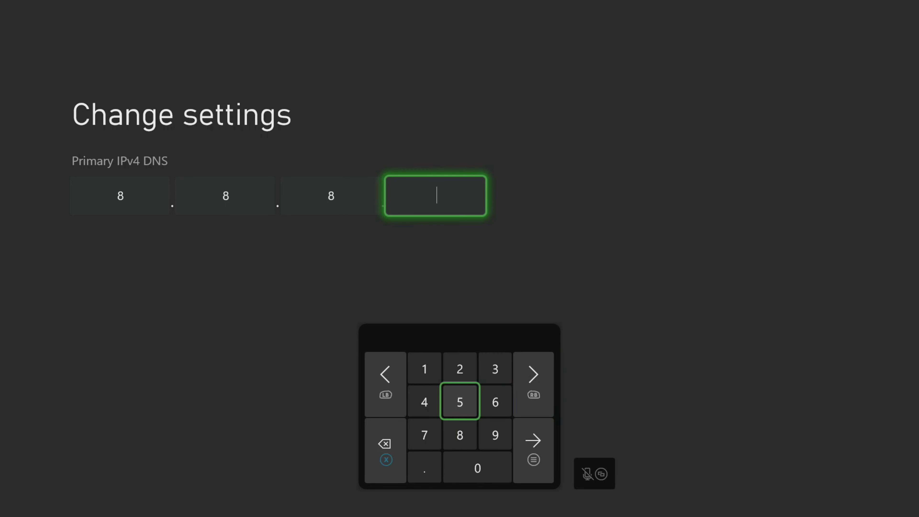
key(Down)
text(8)
key(Right)
key(Right)
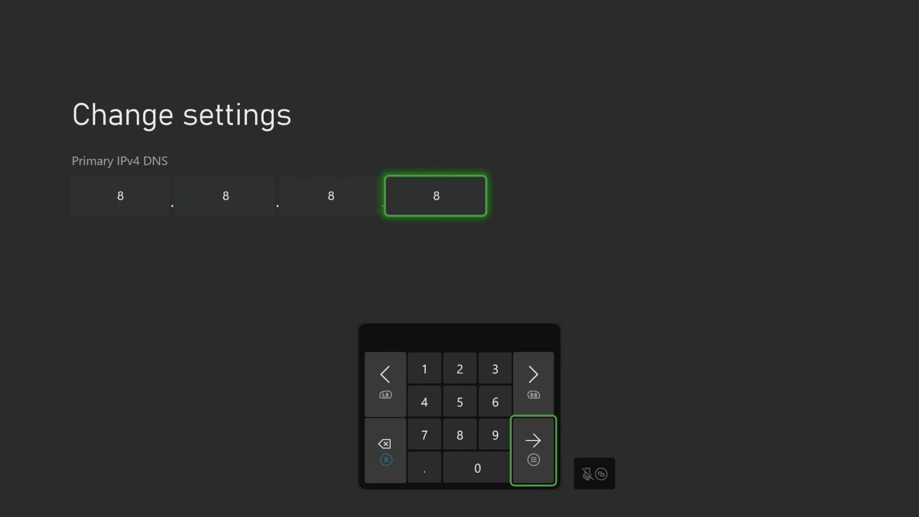
Confirm primary DNS 8.8.8.8 and enter 8 and 8 in the secondary DNS.
key(Return)
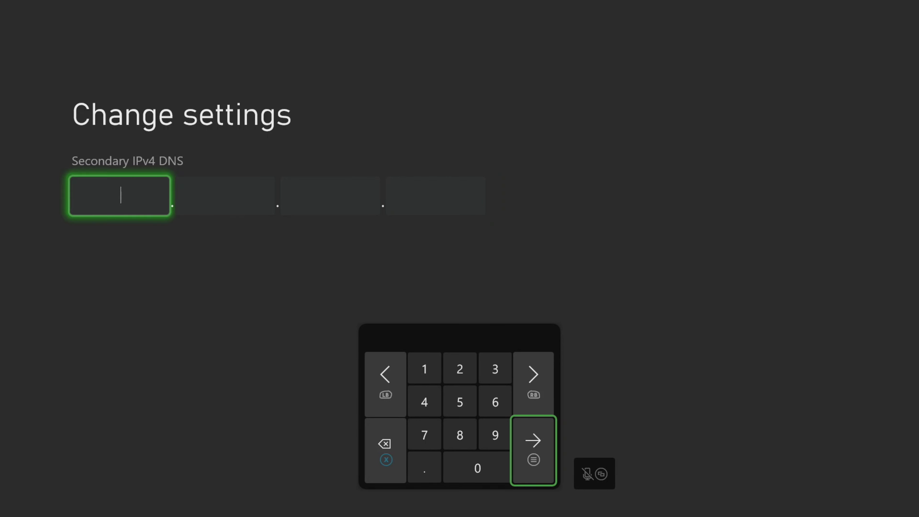
key(Left)
key(Left)
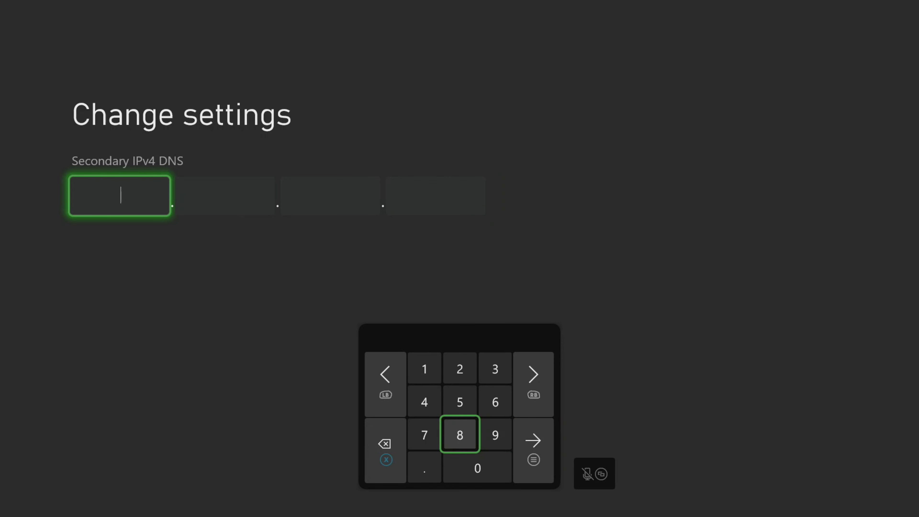
text(8)
key(Right)
key(Right)
key(Up)
key(Return)
key(Left)
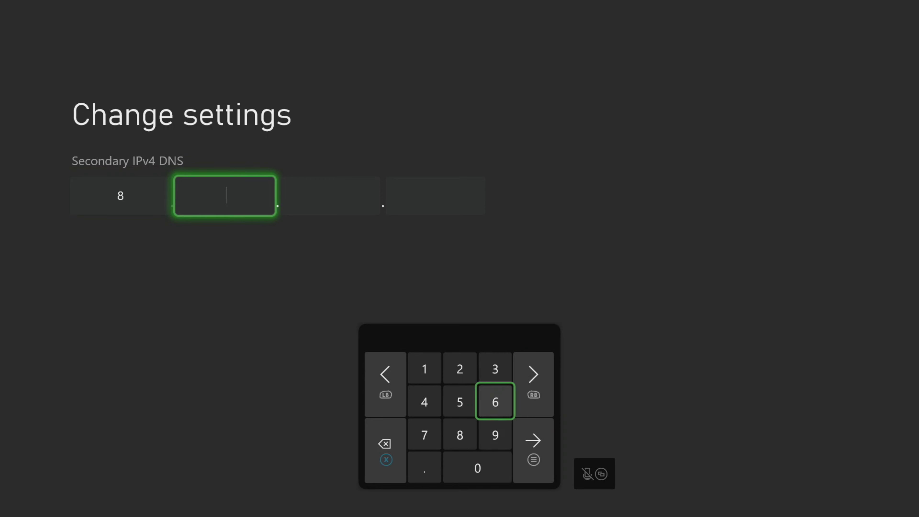
key(Left)
key(Down)
text(8)
key(Right)
key(Right)
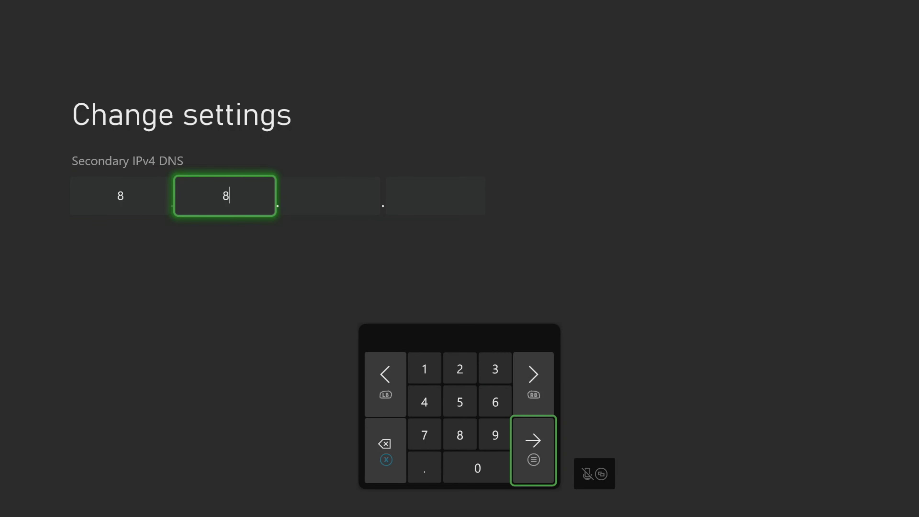
key(Up)
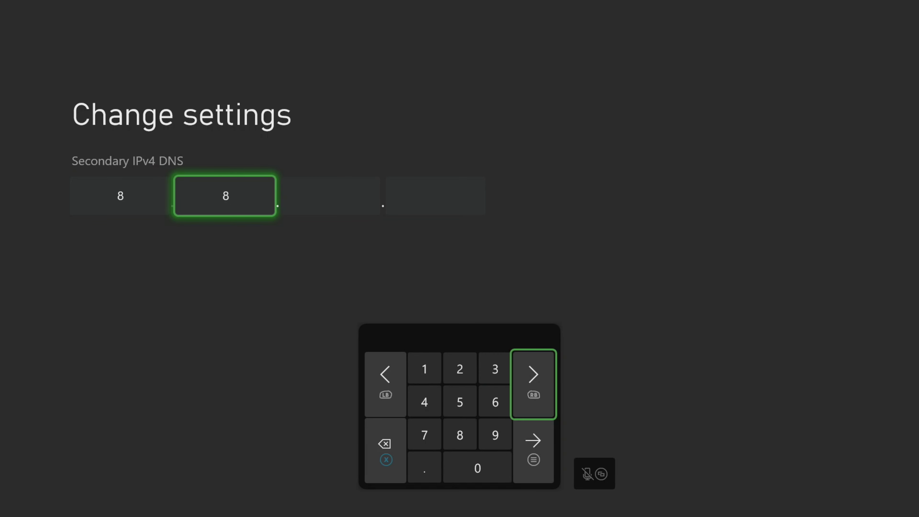
key(Return)
Enter 4 and 4 in the last parts, saving secondary DNS 8.8.4.4.
key(Left)
key(Left)
key(Left)
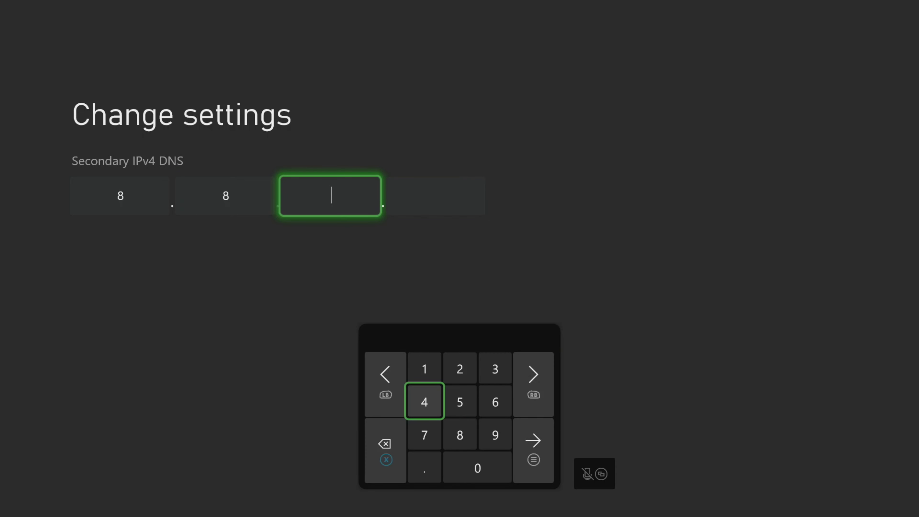
key(Return)
key(Right)
key(Right)
key(Right)
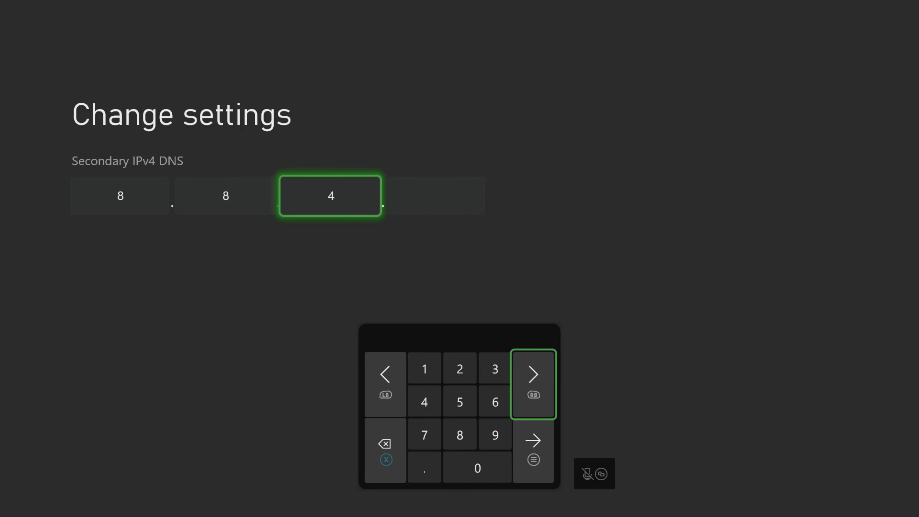
key(Return)
key(Left)
key(Left)
key(Left)
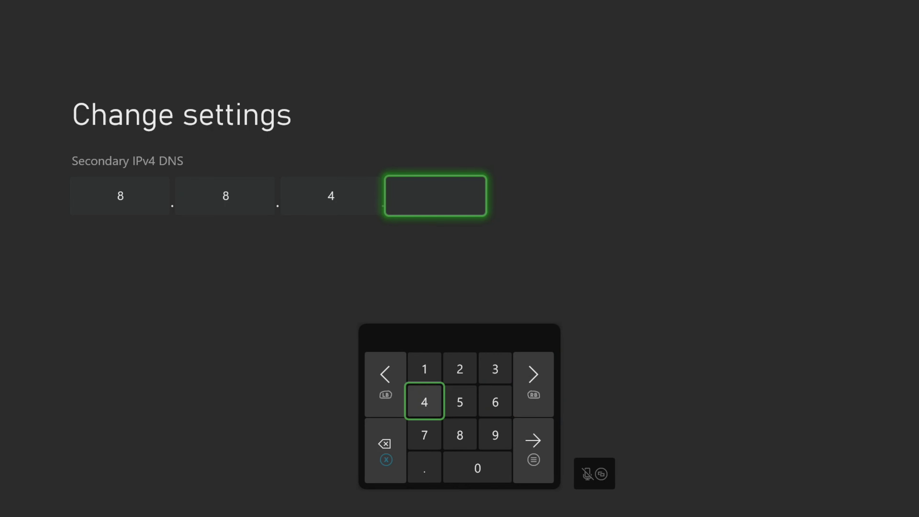
key(Return)
key(Return)
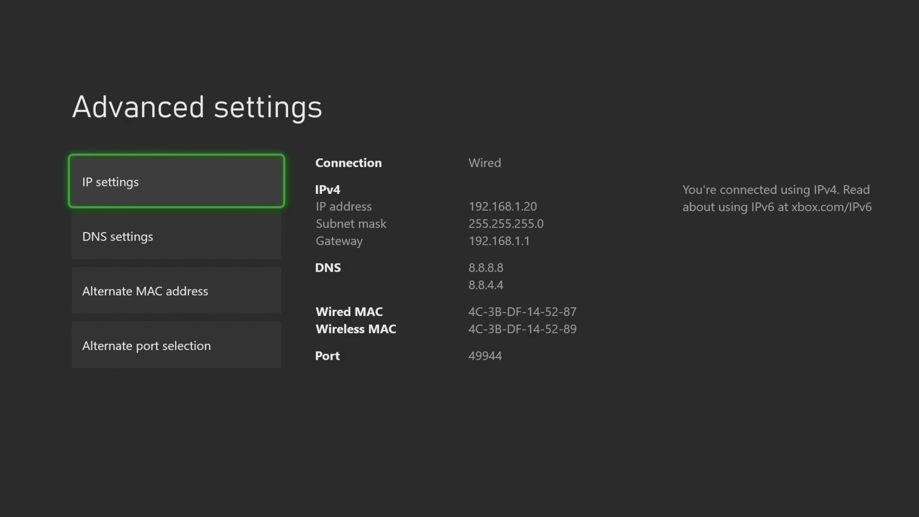